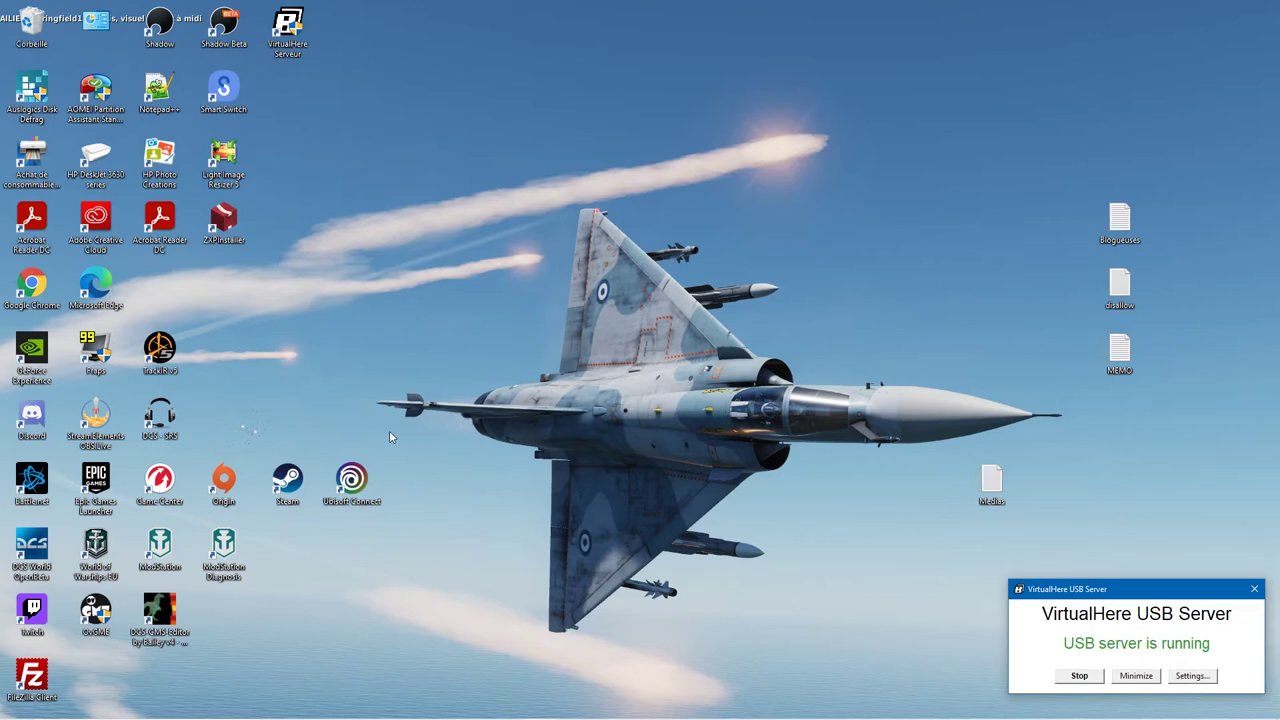
# Check the ZeroTier options on the local PC for its node ID and joined TrackIR Shadow network, then dismiss them.
pyautogui.moveTo(1134, 712)
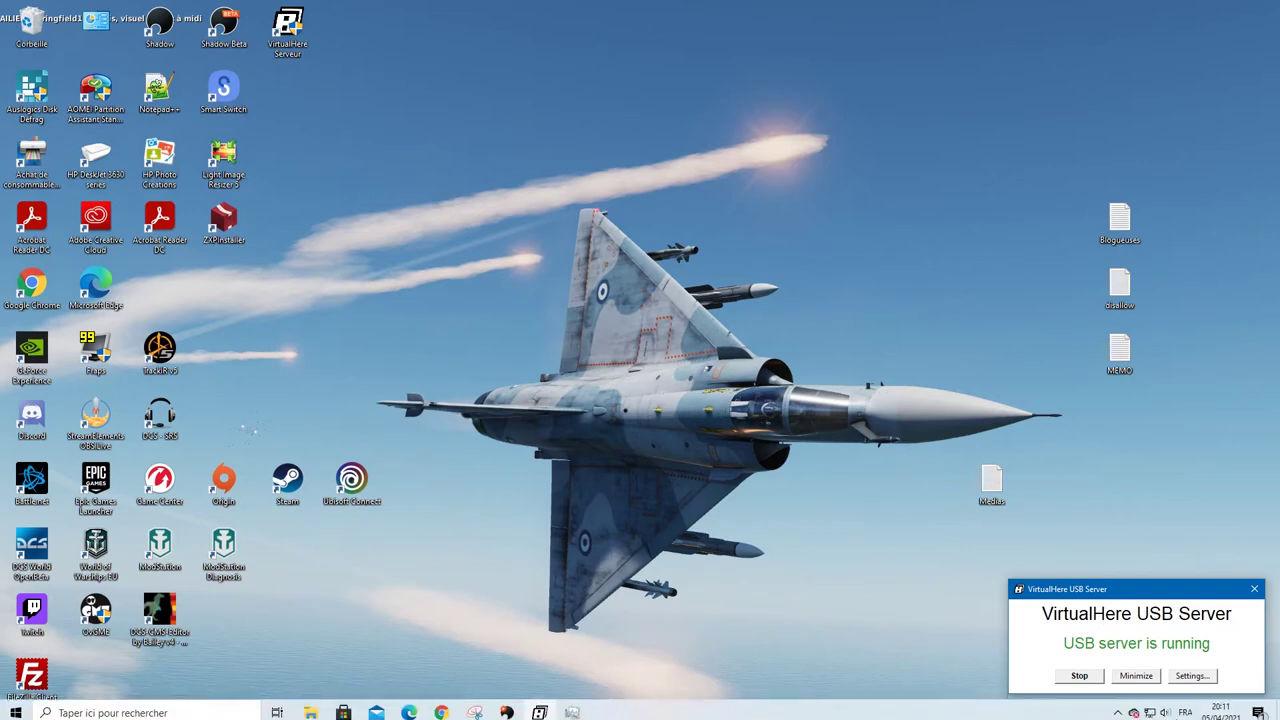
pyautogui.click(1119, 707)
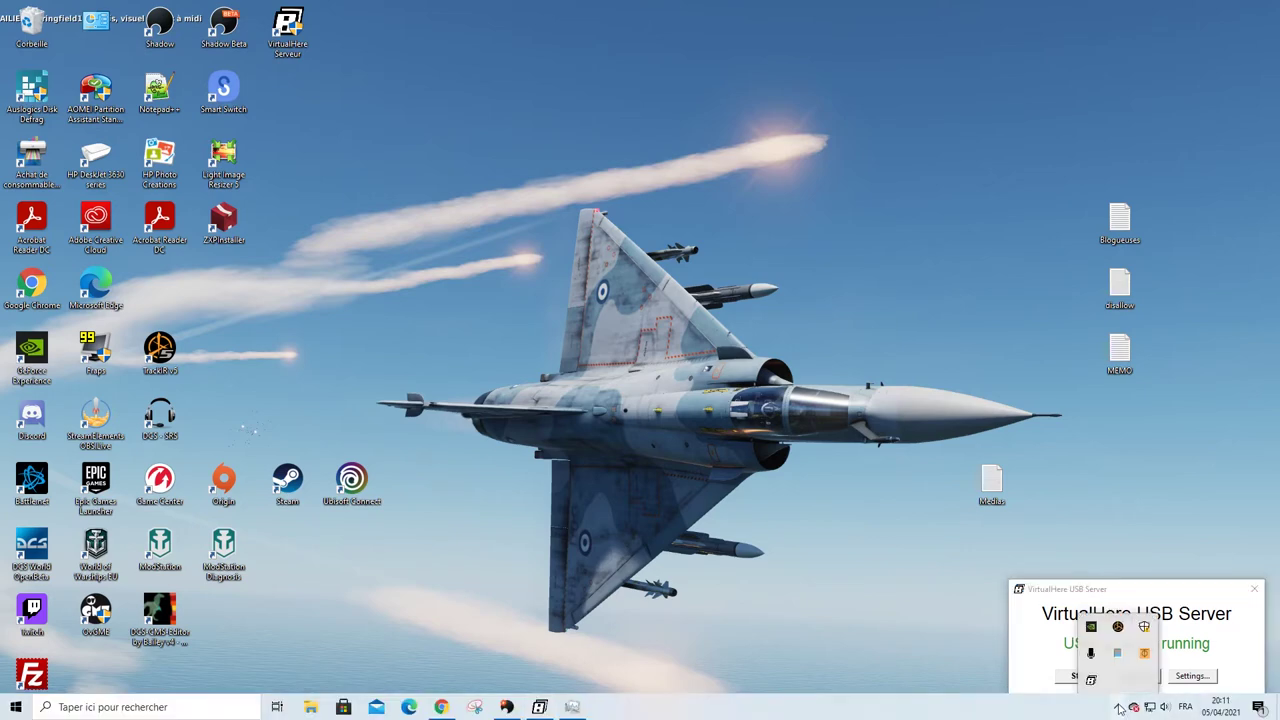
pyautogui.rightClick(1146, 656)
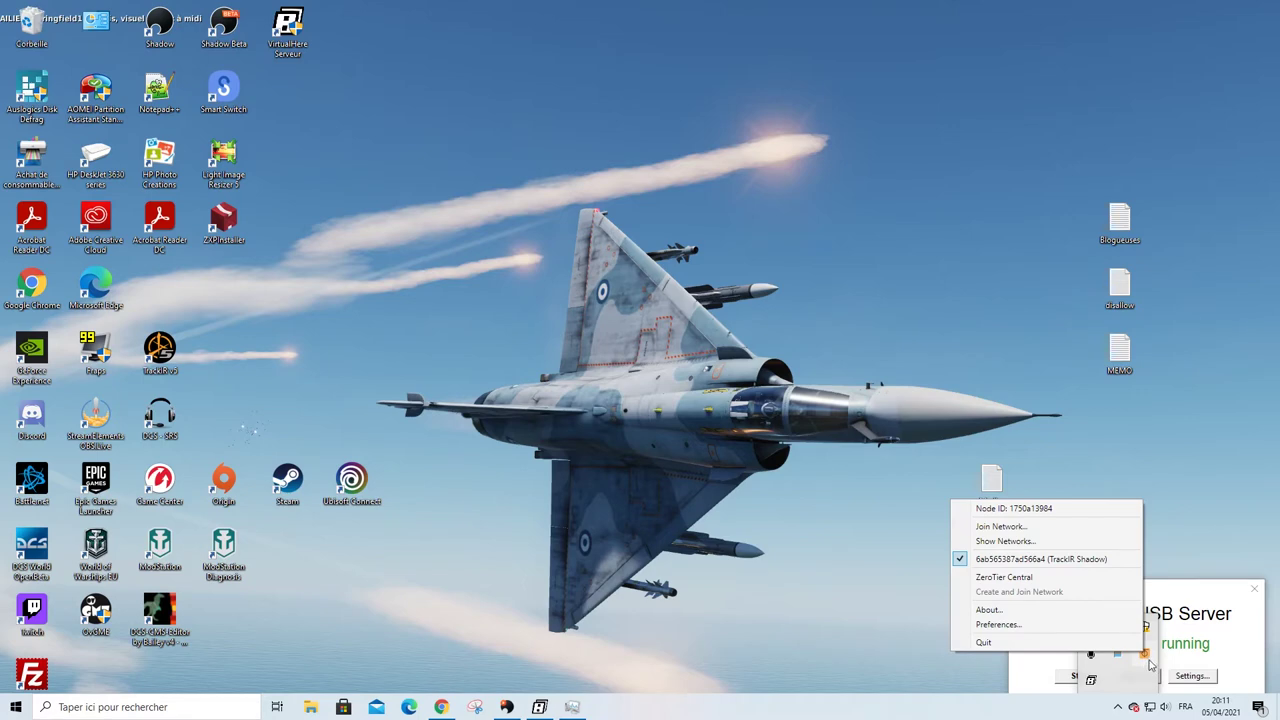
pyautogui.rightClick(1148, 660)
pyautogui.rightClick(1140, 662)
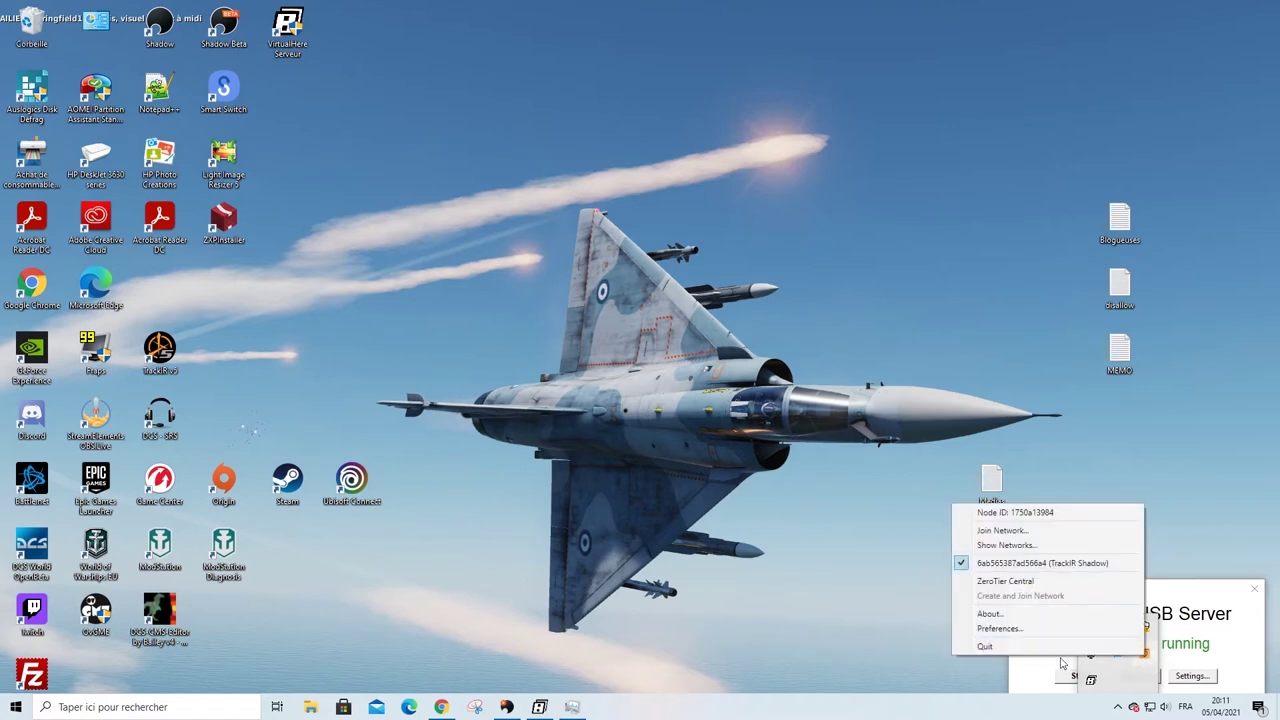
pyautogui.click(606, 652)
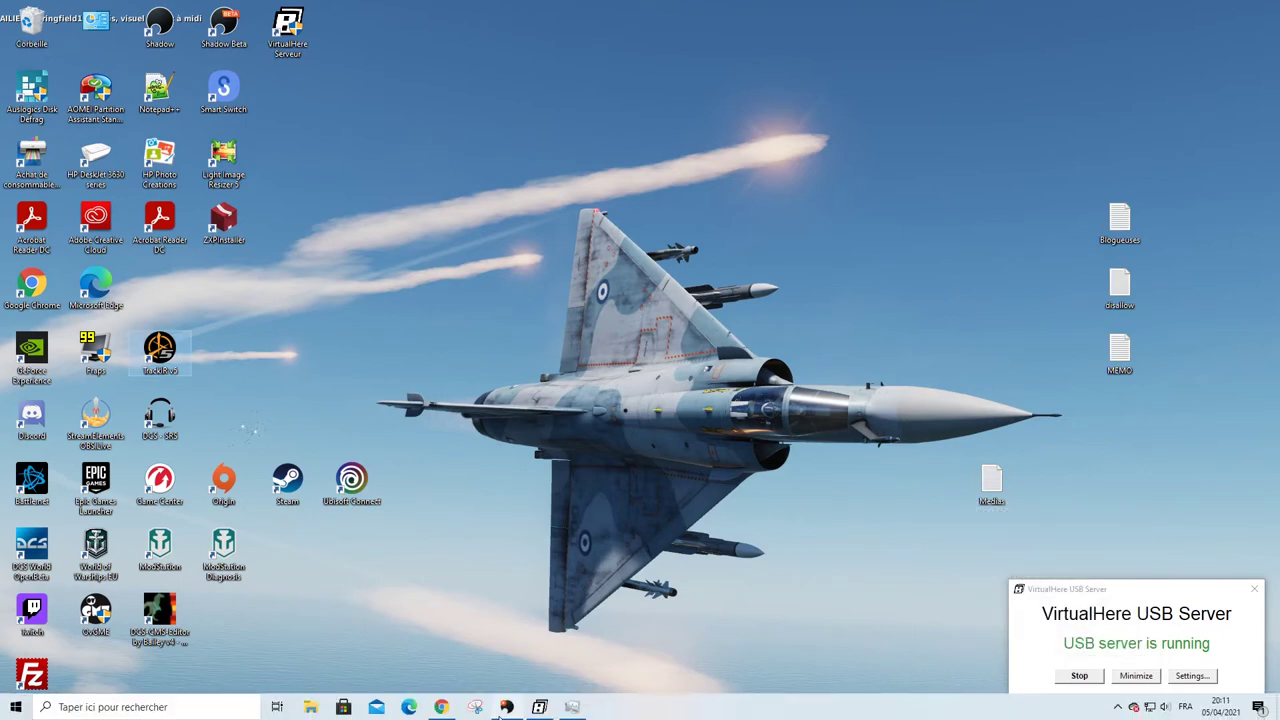
# Switch to Shadow, leave its Menu Rapide, and check the joined network in its ZeroTier options before minimizing Shadow.
pyautogui.click(505, 708)
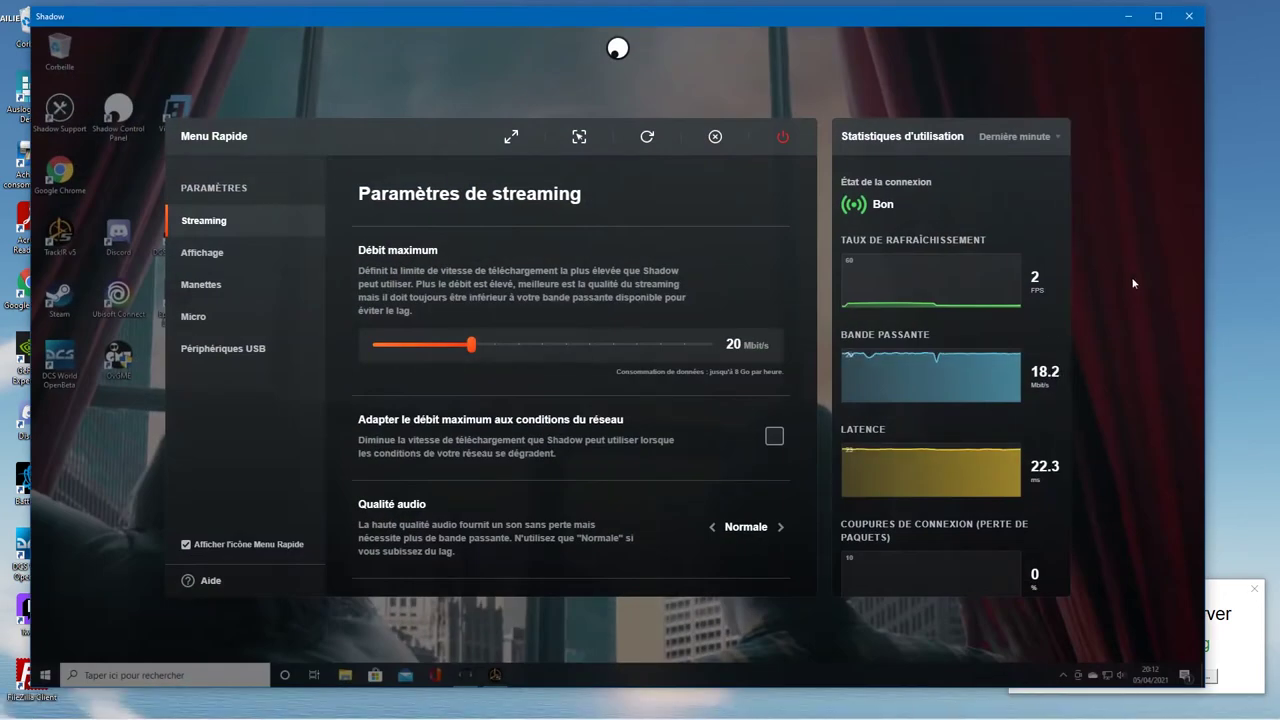
pyautogui.click(1131, 283)
pyautogui.click(1063, 675)
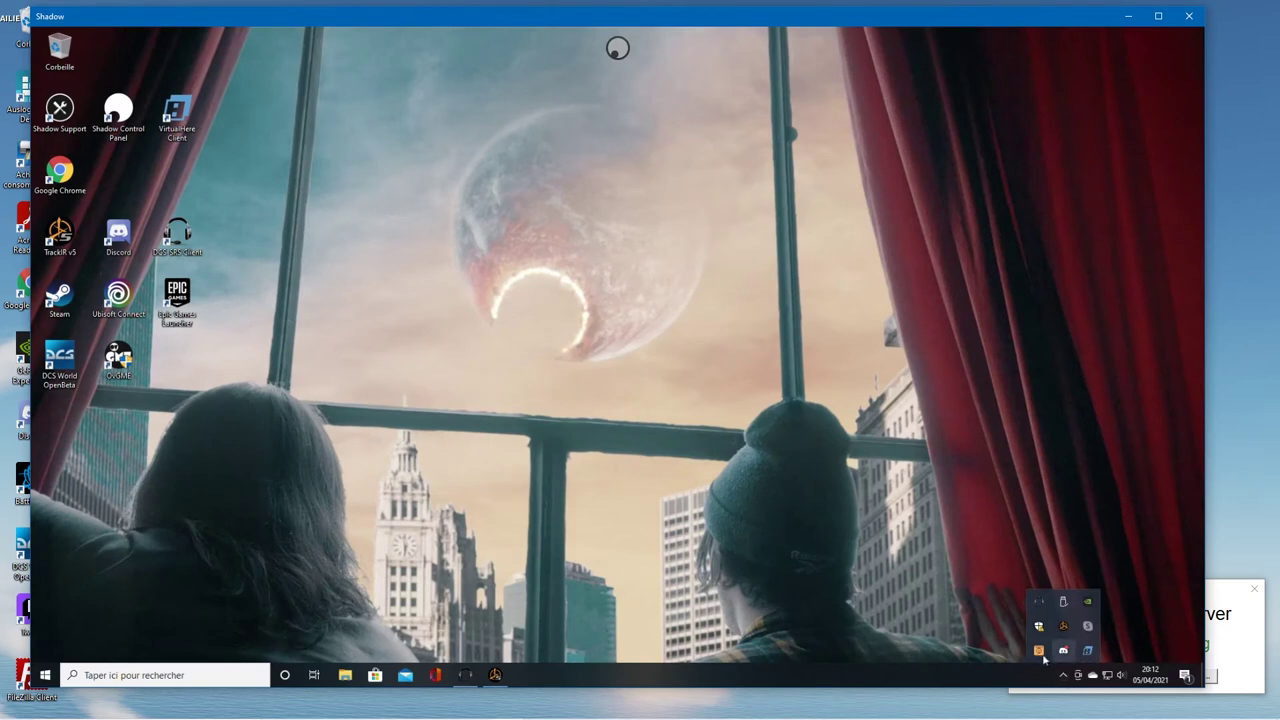
pyautogui.click(1038, 651)
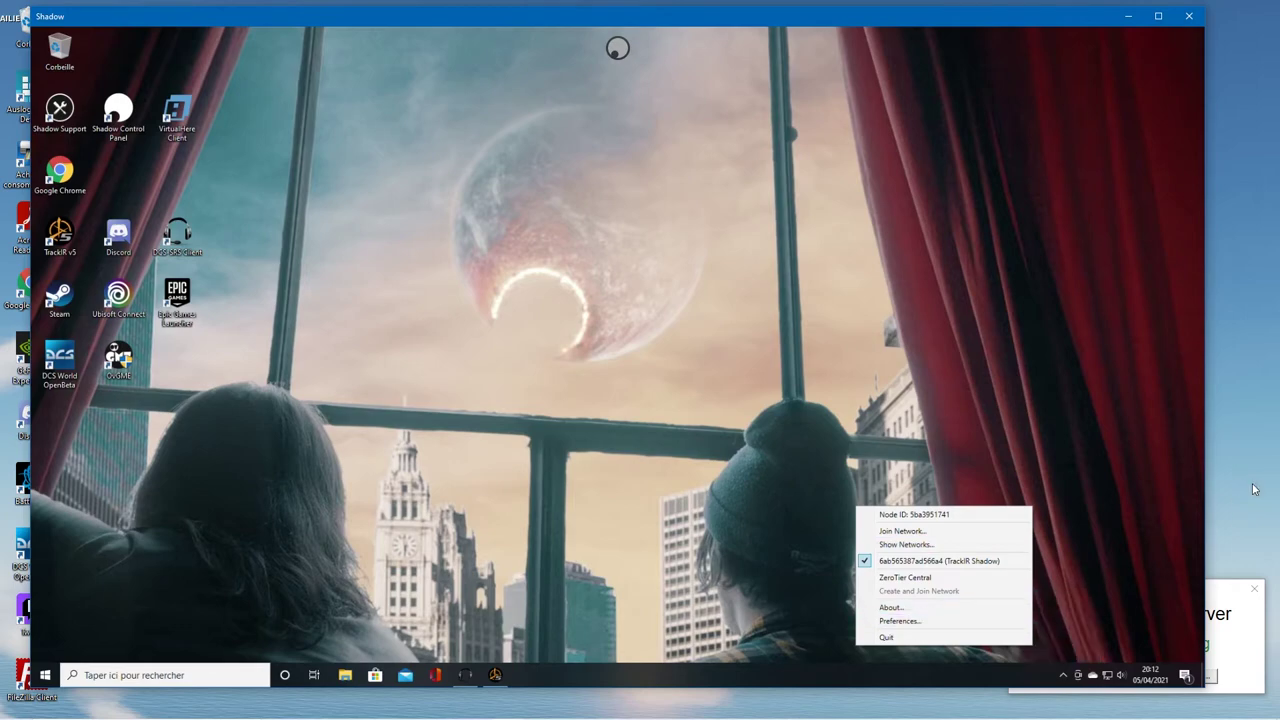
pyautogui.click(1128, 18)
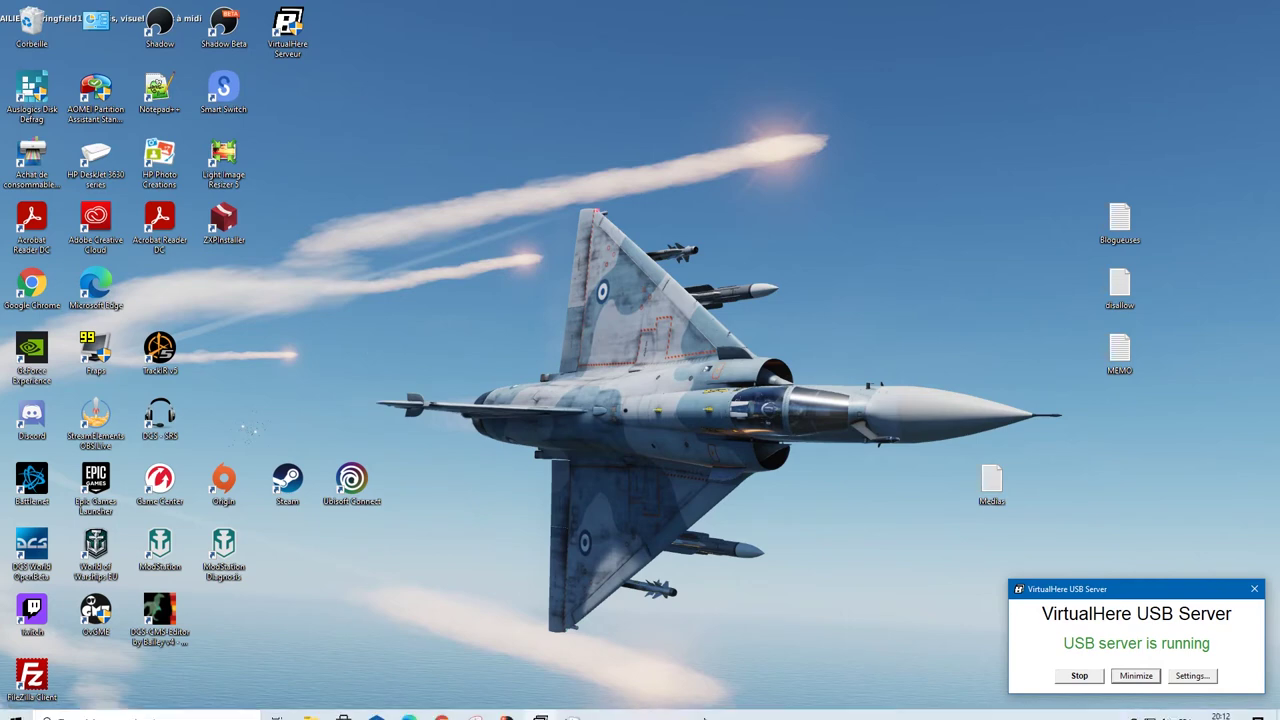
# Switch to Chrome and review the TrackIR Shadow network in ZeroTier Central, down to its Members list.
pyautogui.moveTo(545, 716)
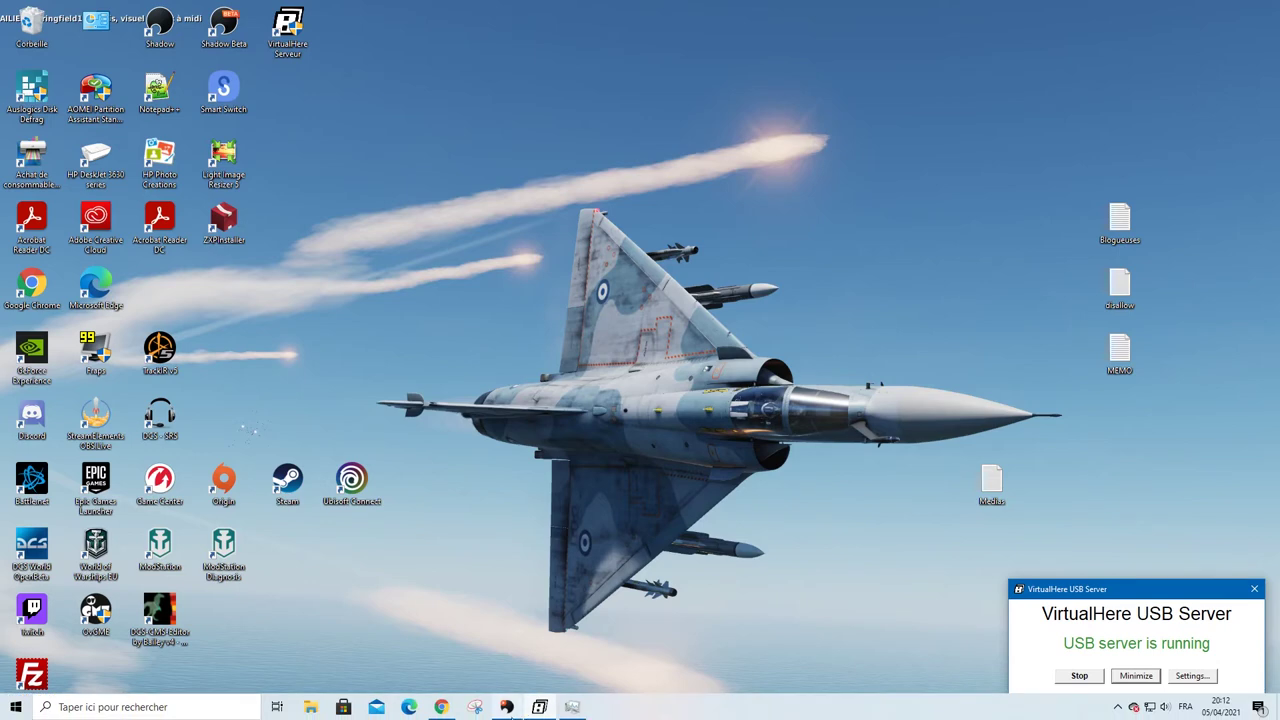
pyautogui.click(440, 708)
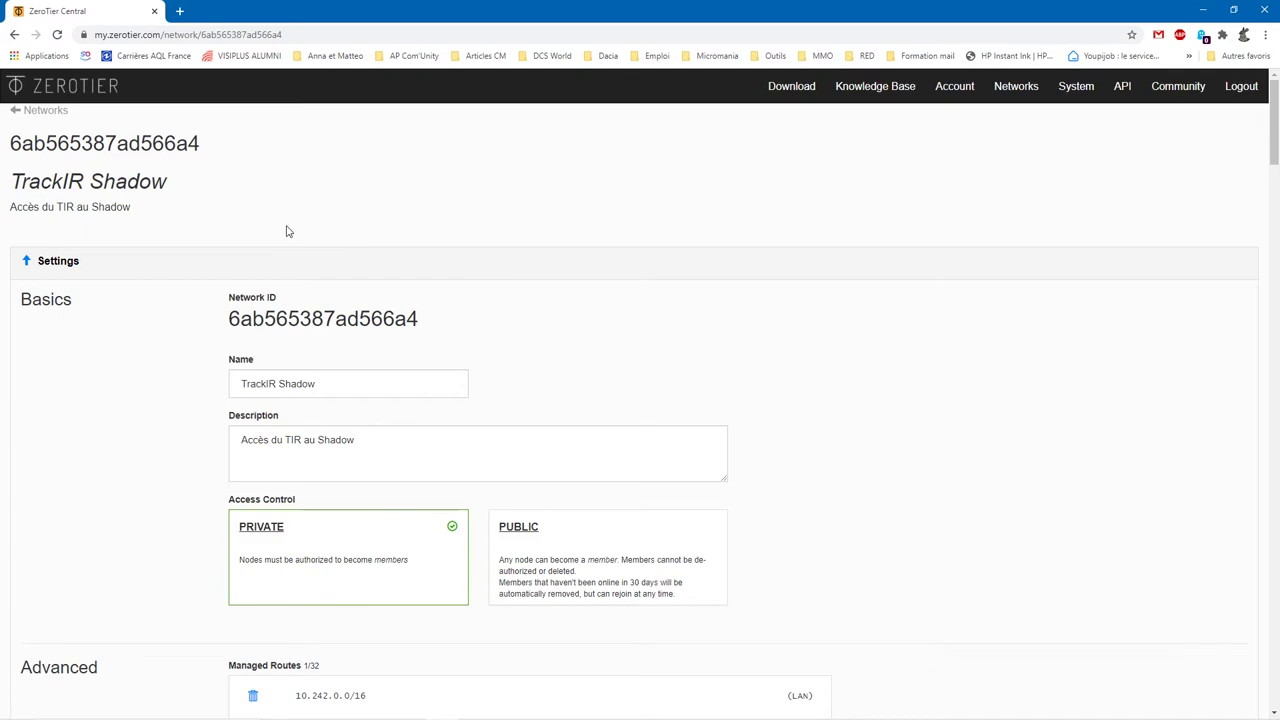
pyautogui.scroll(-10, 823, 257)
pyautogui.scroll(-5, 800, 304)
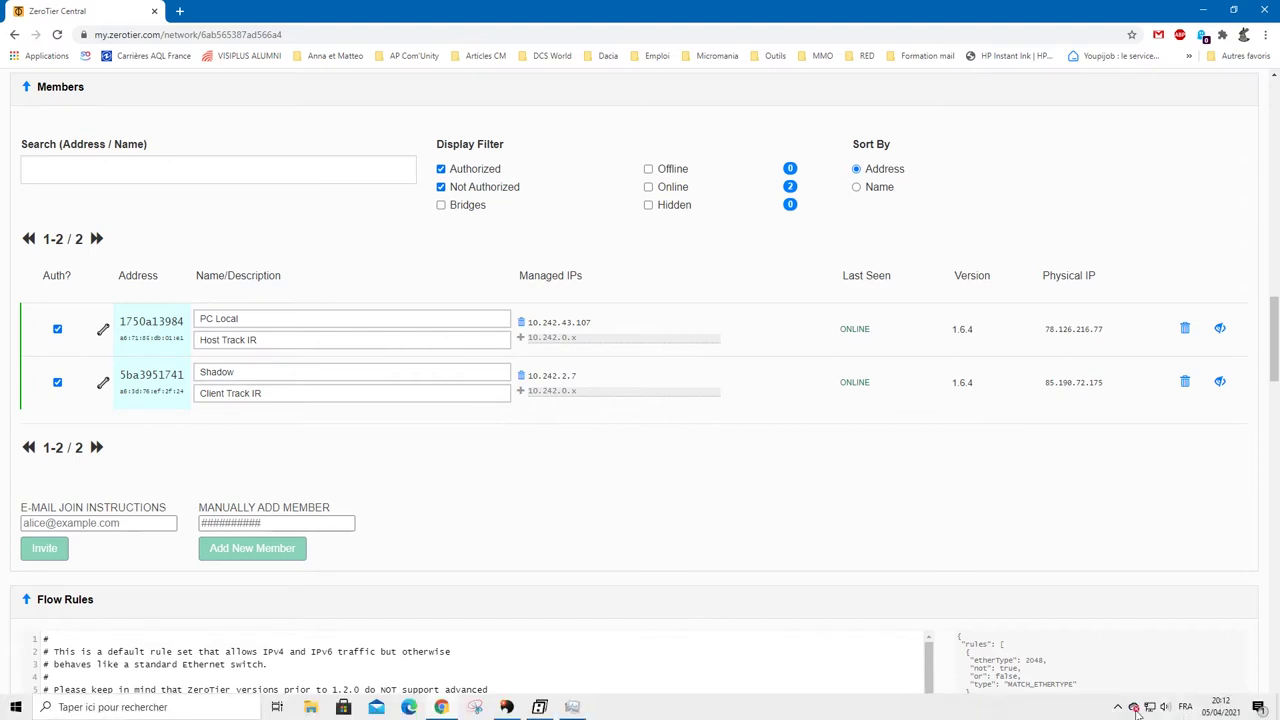
# Show the joined networks in the local ZeroTier One and compare their details with the PC Local member entry, then close them.
pyautogui.click(1118, 707)
pyautogui.rightClick(1146, 660)
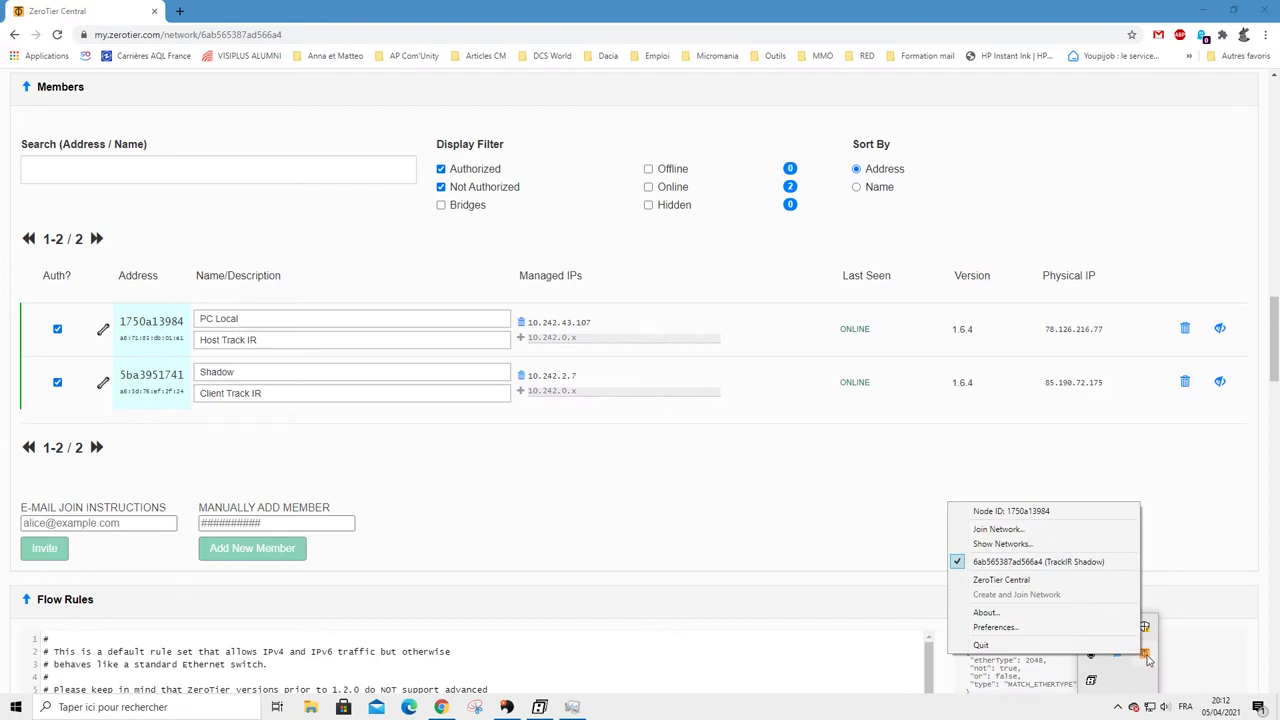
pyautogui.click(1015, 543)
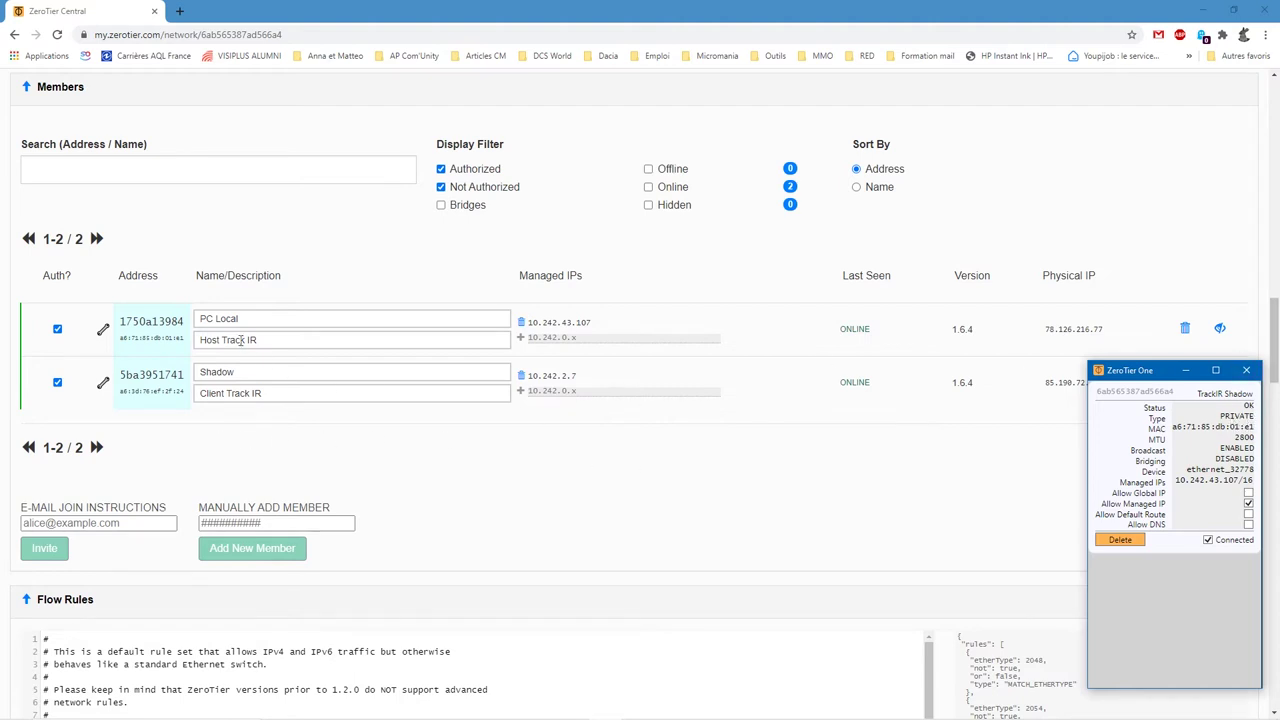
pyautogui.click(208, 323)
pyautogui.click(1249, 372)
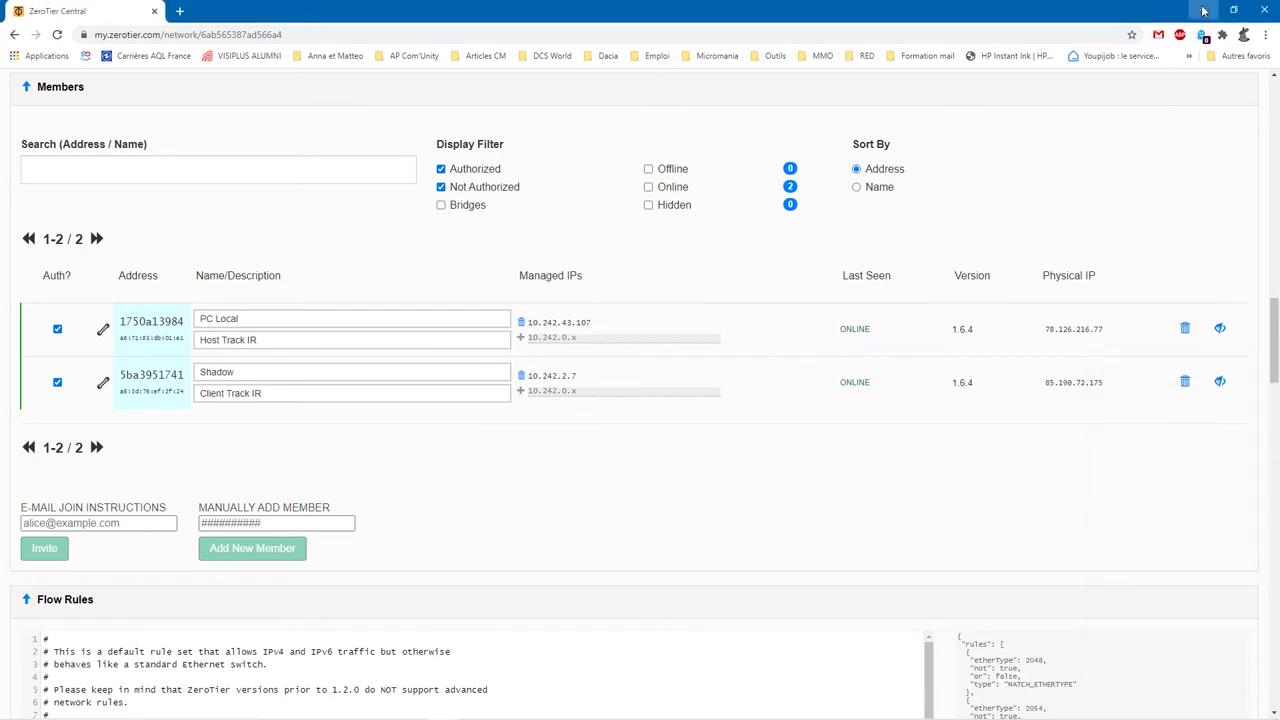
# Minimize Chrome, bring up VirtualHere Serveur from the desktop and move its window closer to the desktop icons.
pyautogui.click(1204, 11)
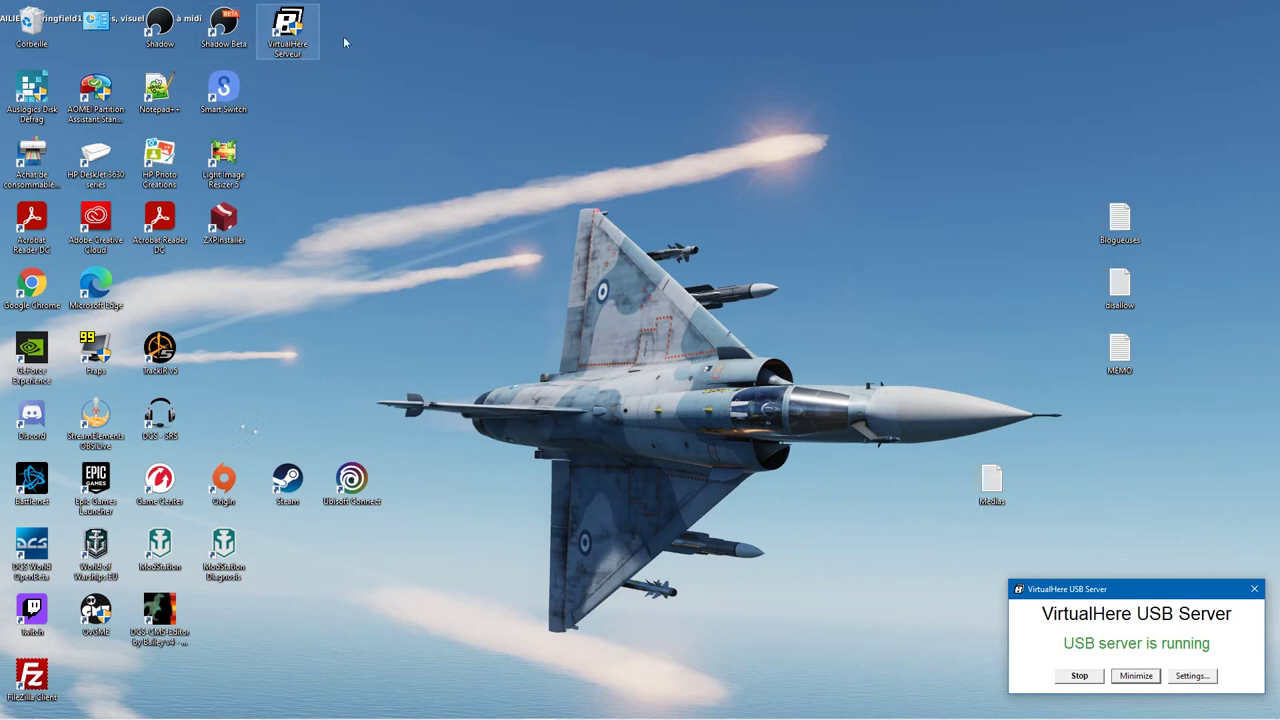
pyautogui.doubleClick(295, 47)
pyautogui.moveTo(1087, 590); pyautogui.dragTo(542, 142)
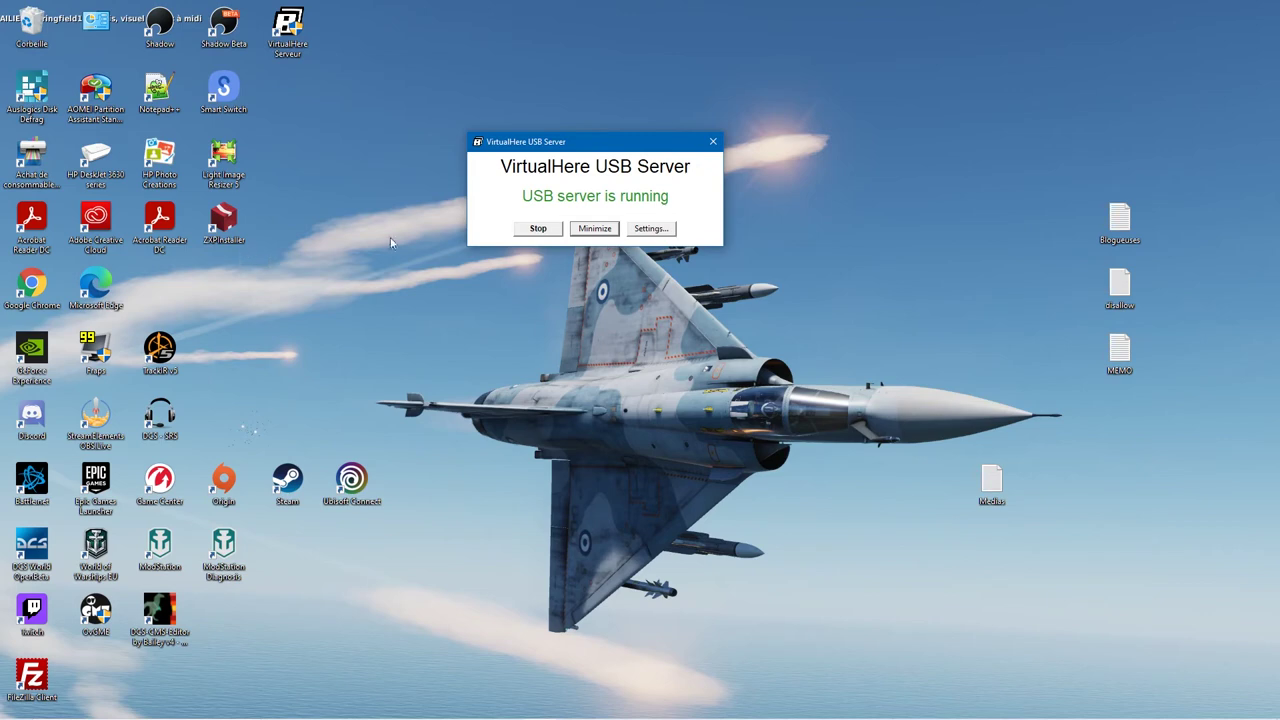
# In Shadow, open VirtualHere Client and view the options for NaturalPoint TrackIR 5V2, including Auto-Use Device, then minimize Shadow.
pyautogui.moveTo(1149, 716)
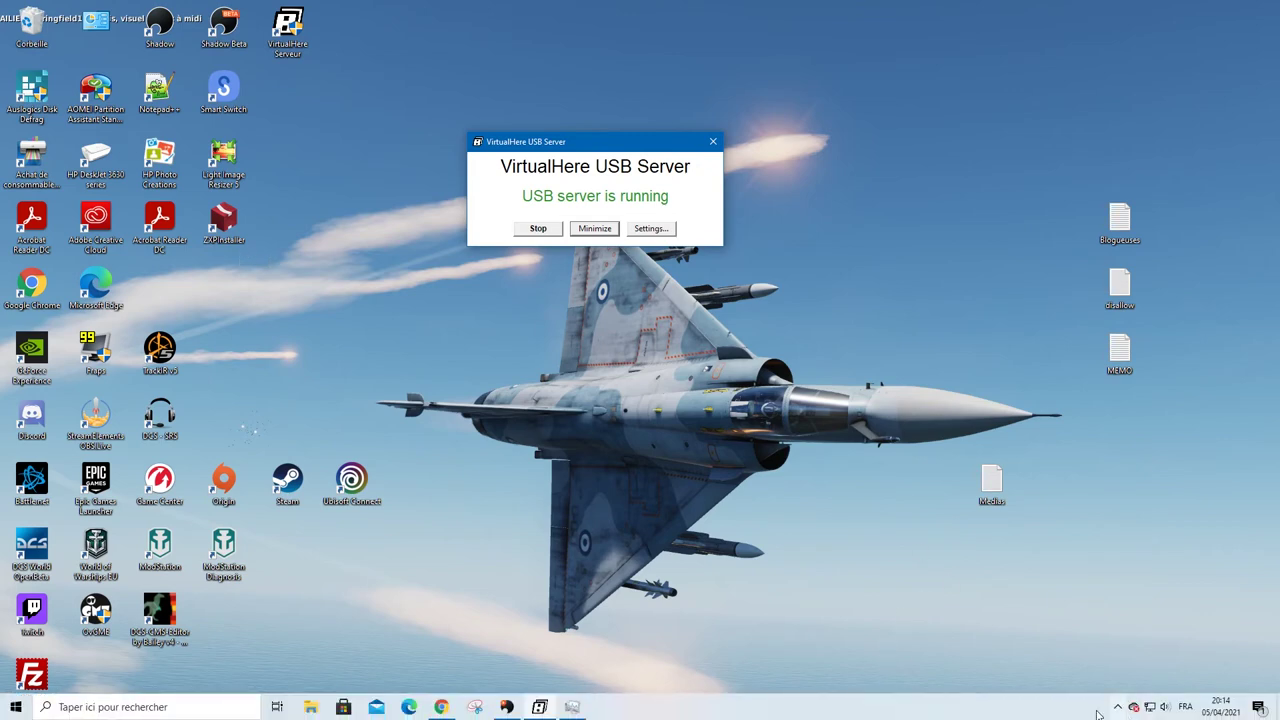
pyautogui.click(508, 707)
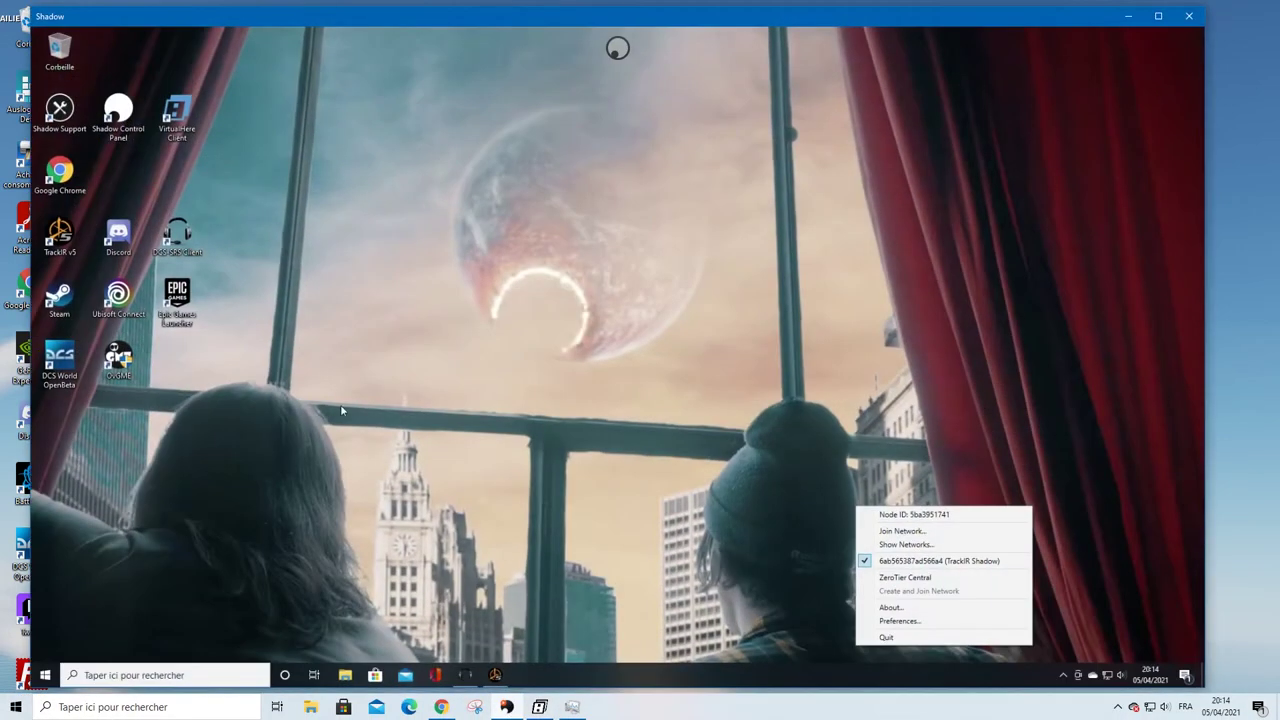
pyautogui.click(183, 123)
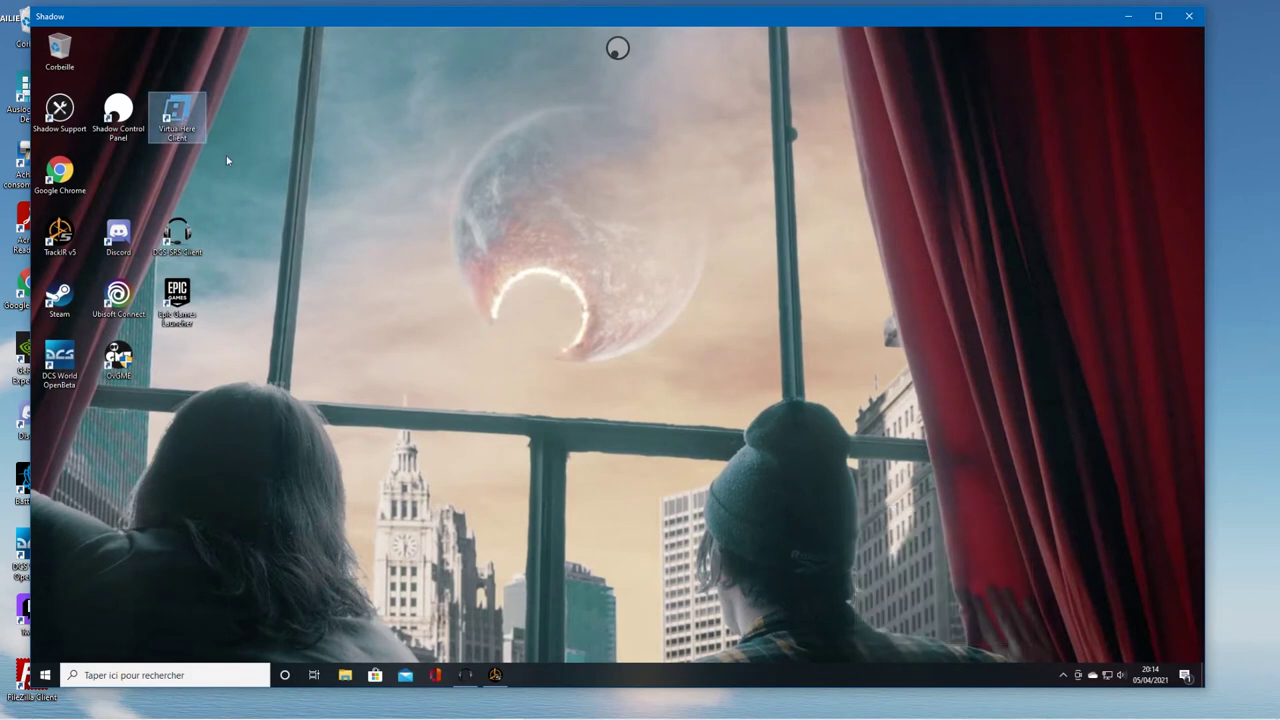
pyautogui.click(1062, 675)
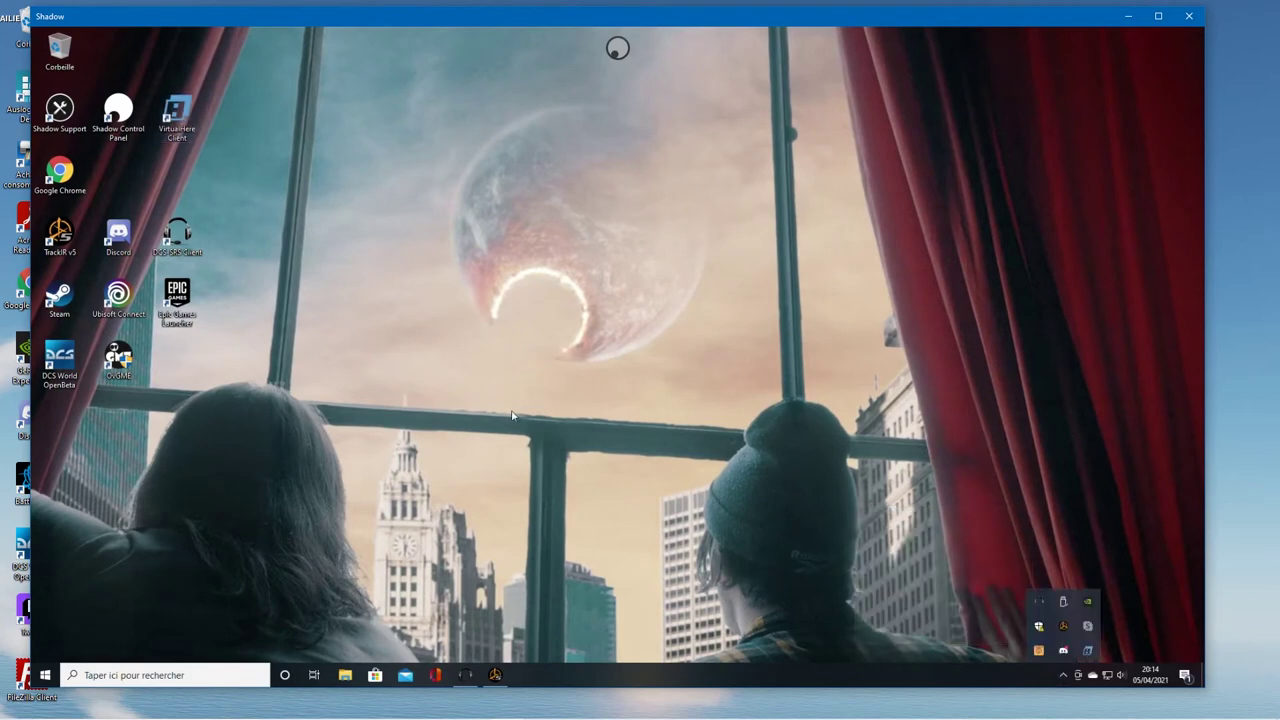
pyautogui.click(1090, 651)
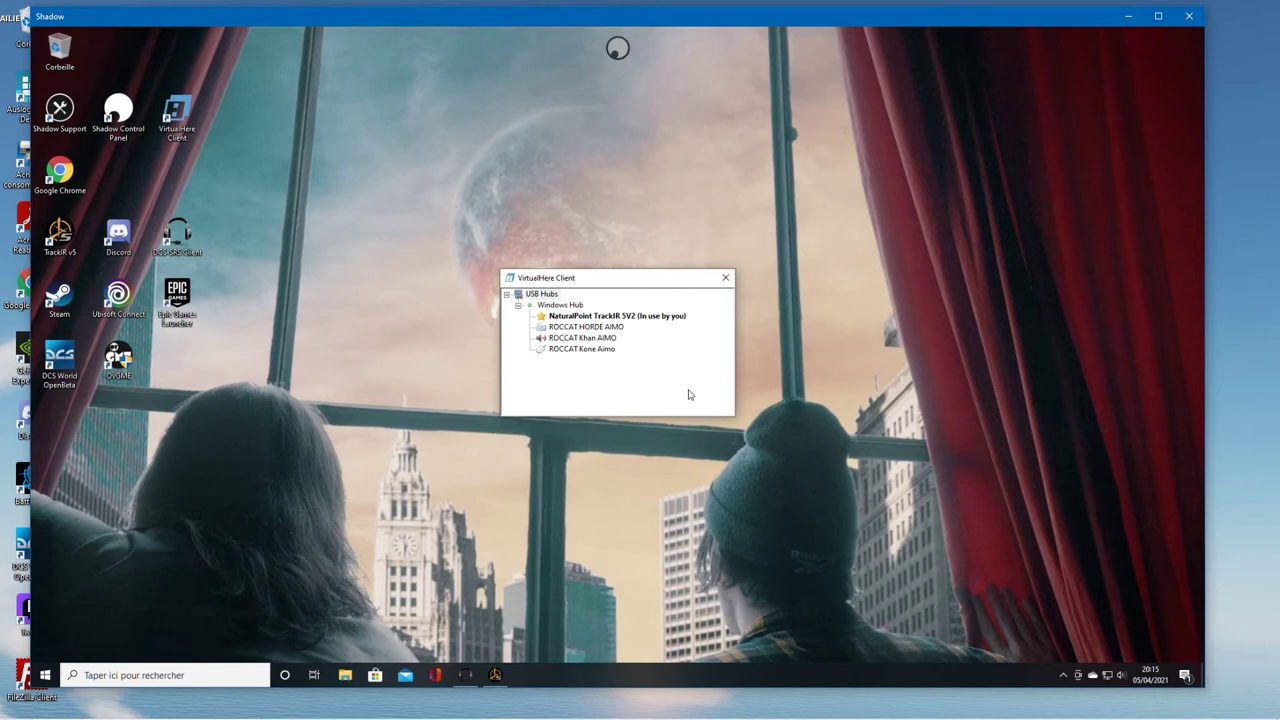
pyautogui.click(582, 316)
pyautogui.rightClick(582, 316)
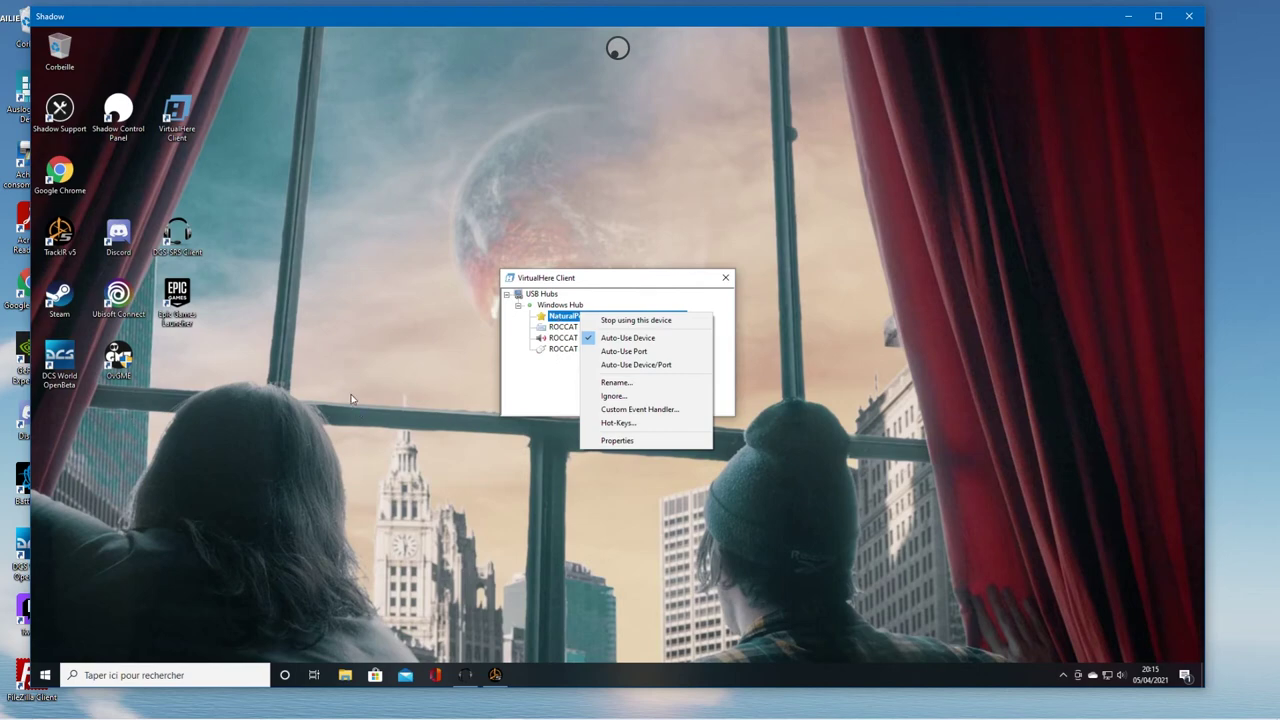
pyautogui.click(1128, 16)
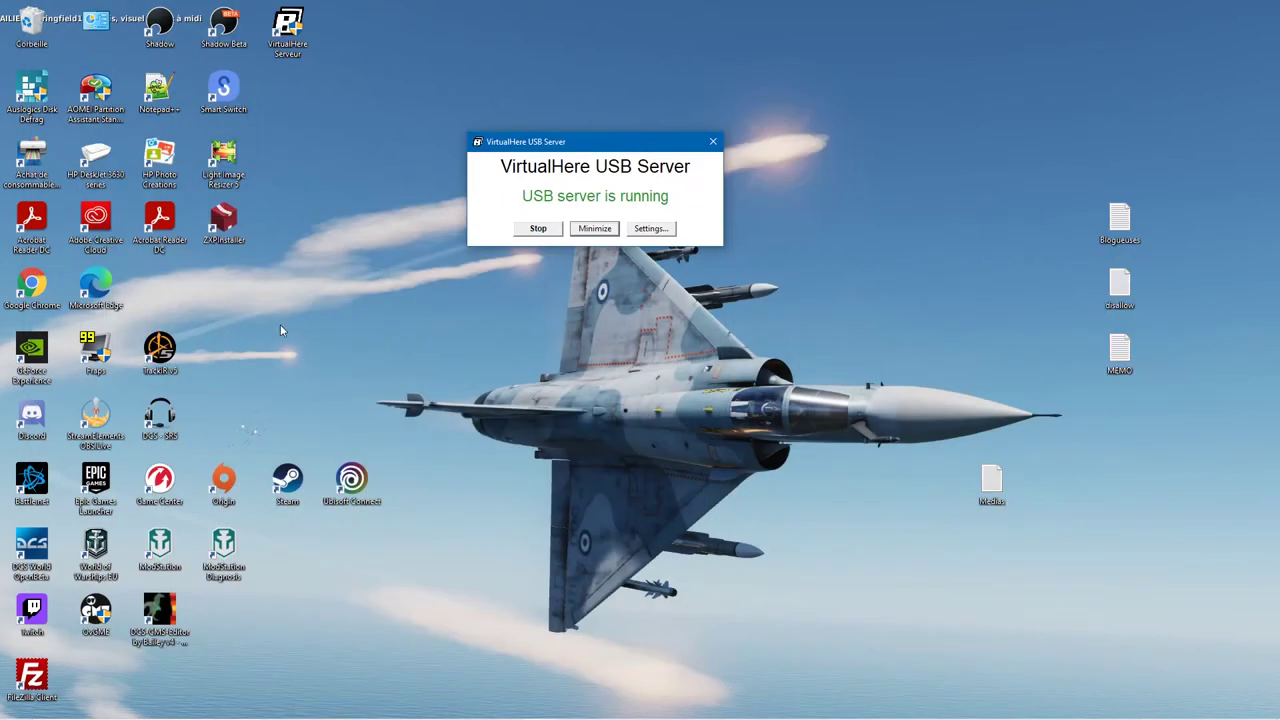
# Point out the TrackIR v5 shortcut on the local desktop, then bring Shadow back and reposition its window.
pyautogui.click(172, 348)
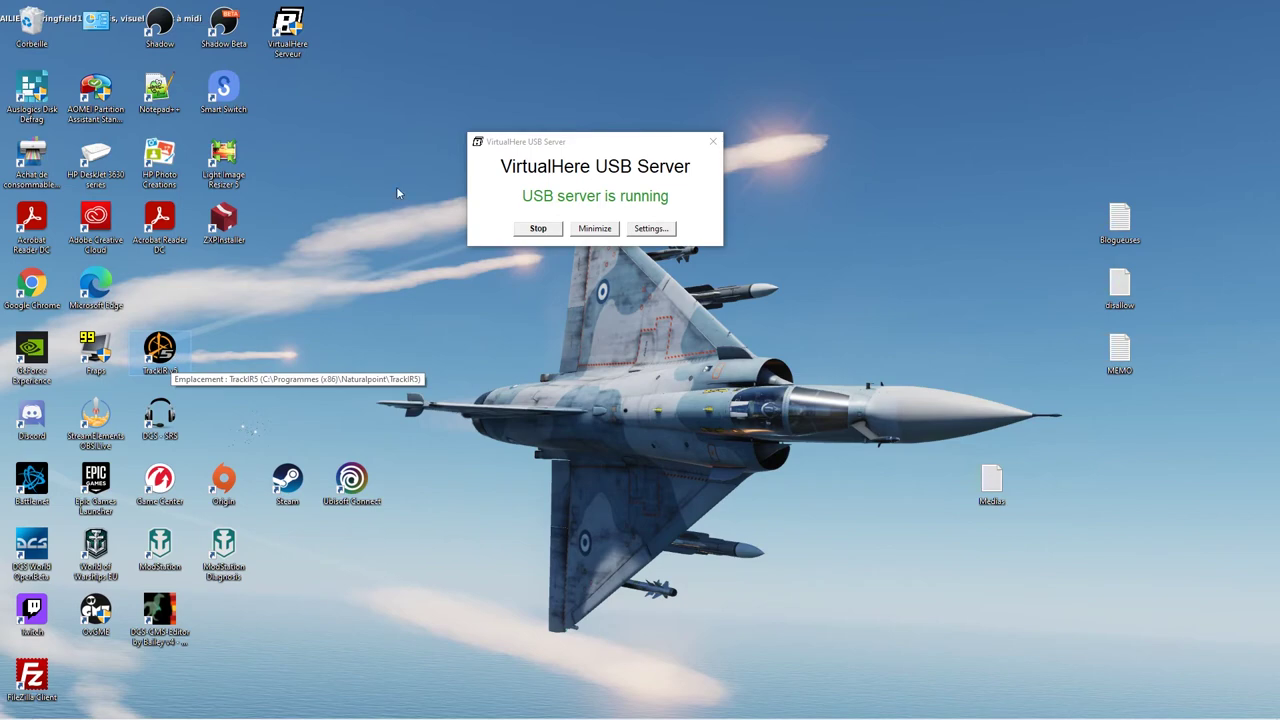
pyautogui.moveTo(573, 712)
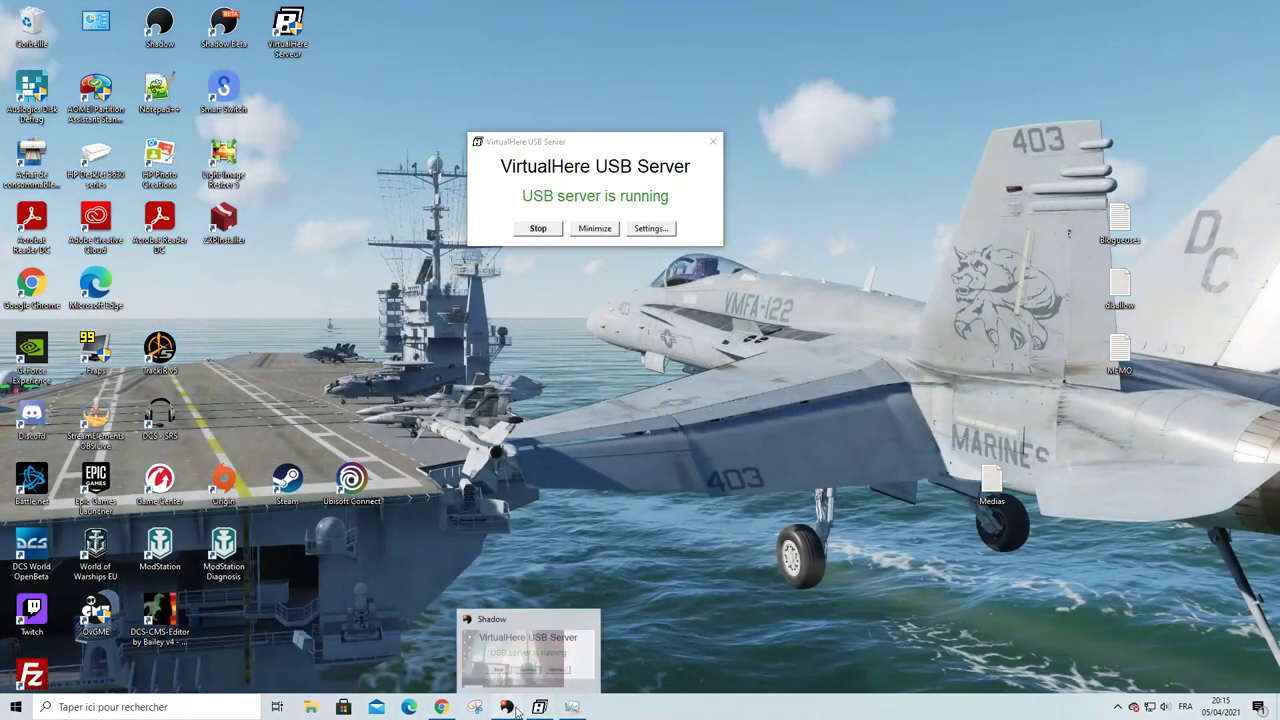
pyautogui.click(507, 707)
pyautogui.click(542, 283)
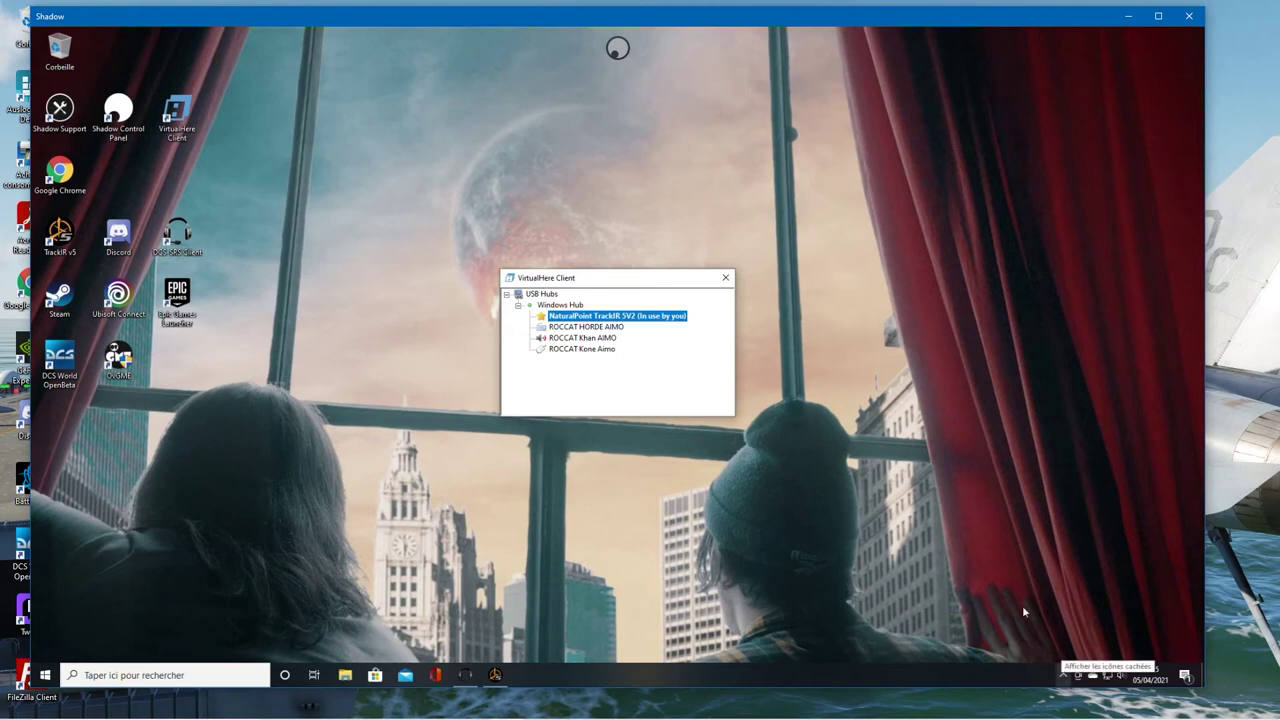
pyautogui.moveTo(292, 18); pyautogui.dragTo(489, 124)
pyautogui.moveTo(402, 128); pyautogui.dragTo(305, 55)
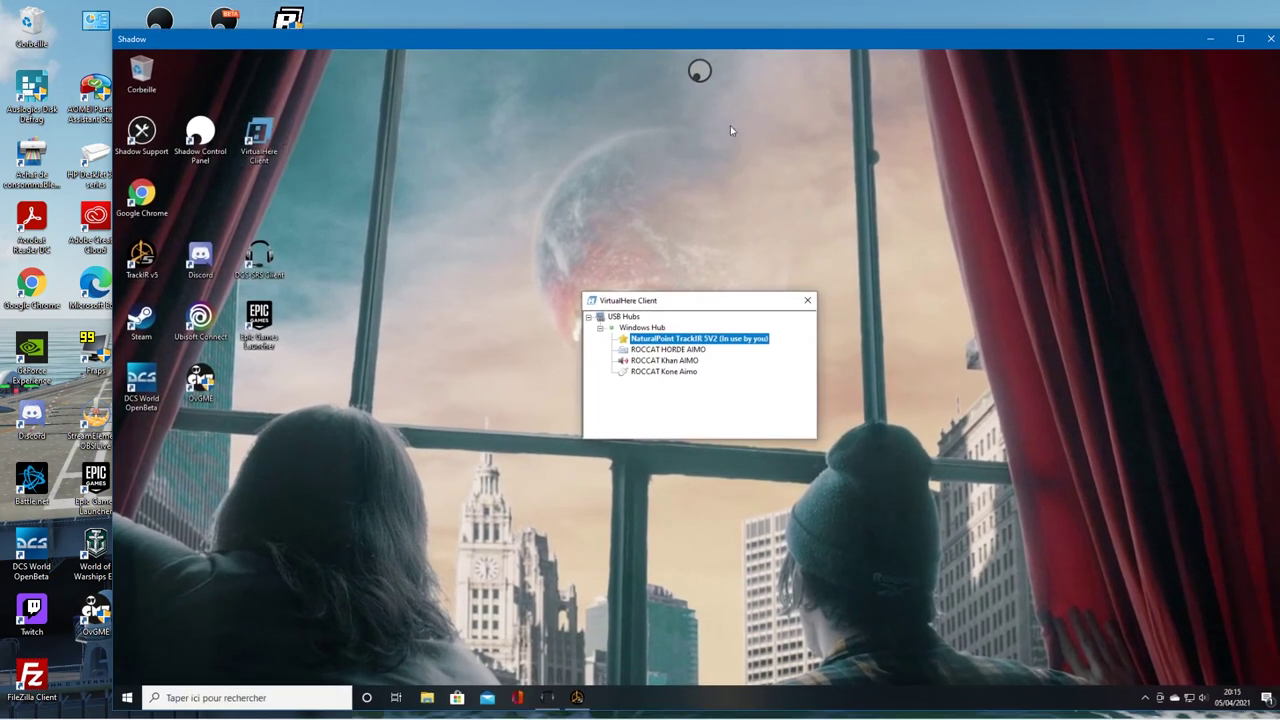
# Bring up the TrackIR software in Shadow, dismissing any duplicate-launch error, and switch Shadow to full screen.
pyautogui.doubleClick(143, 258)
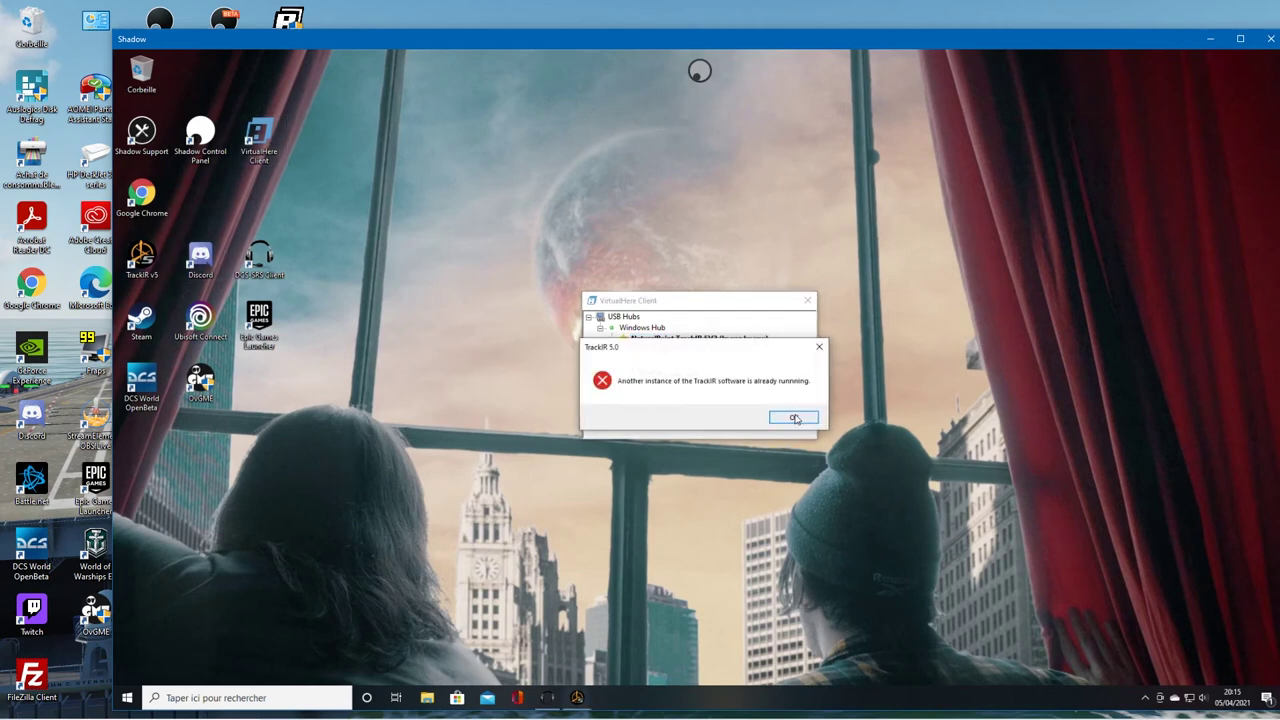
pyautogui.click(800, 418)
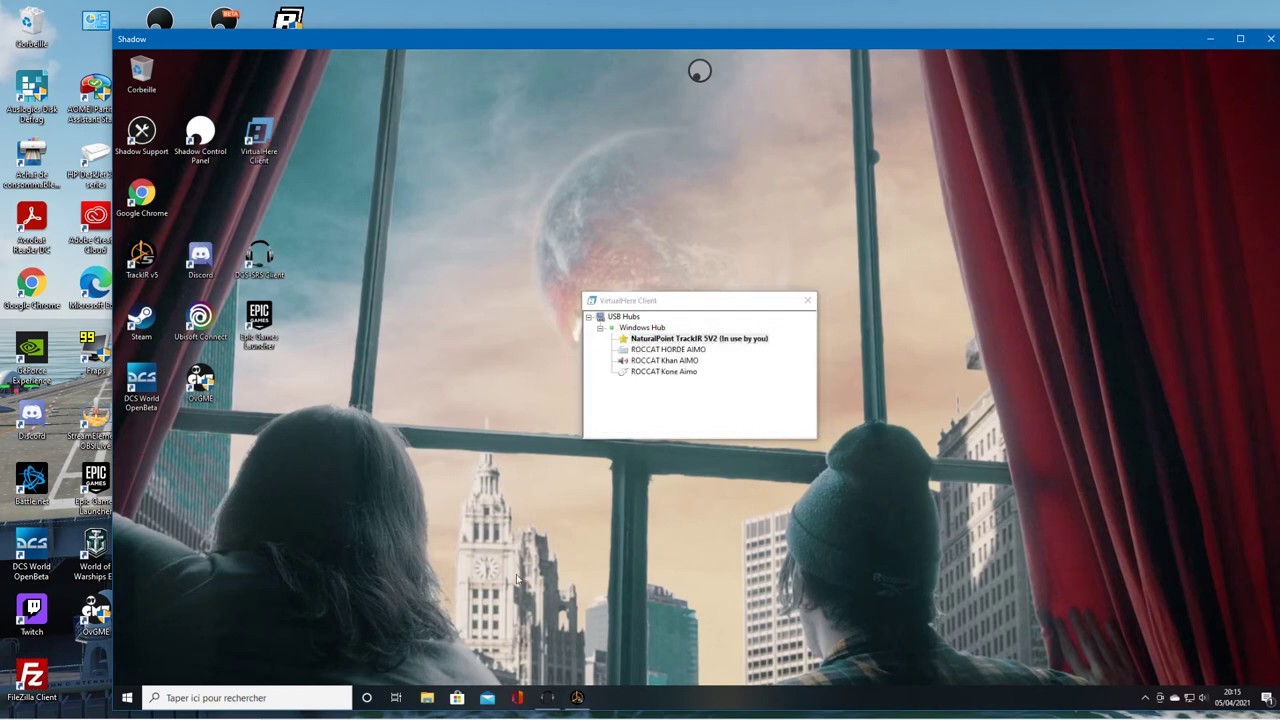
pyautogui.click(578, 699)
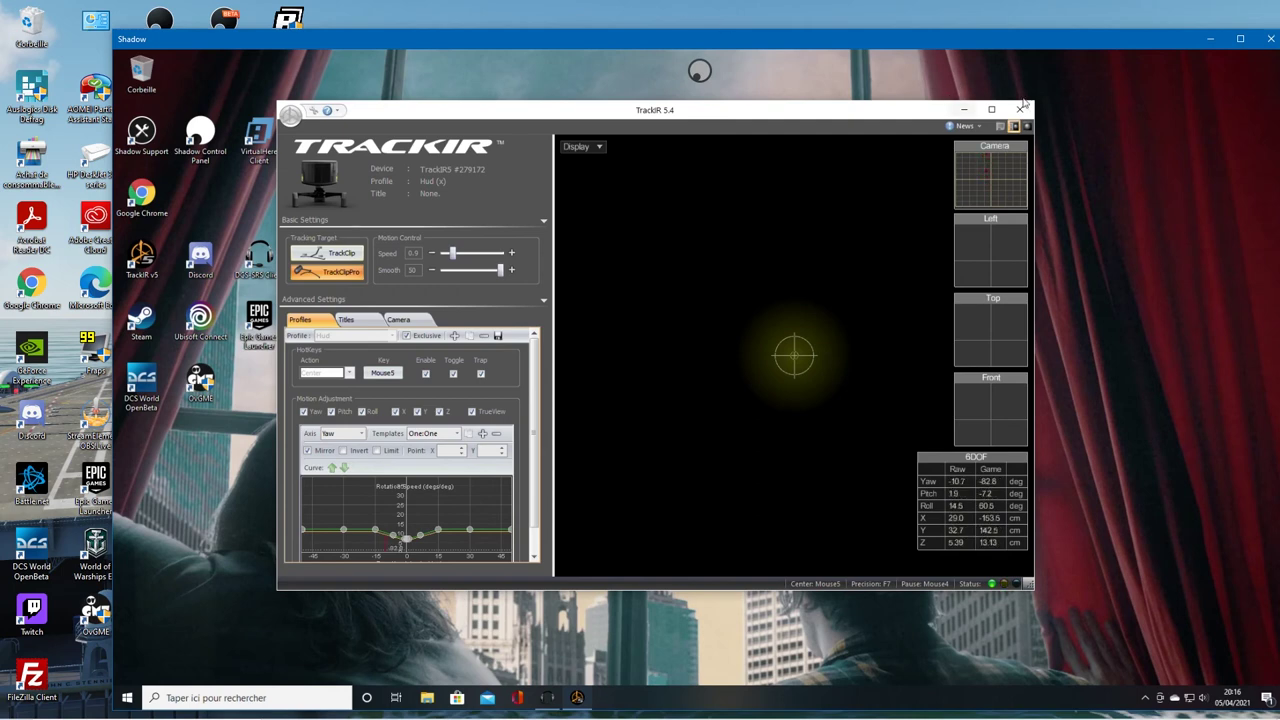
pyautogui.click(704, 73)
pyautogui.click(590, 159)
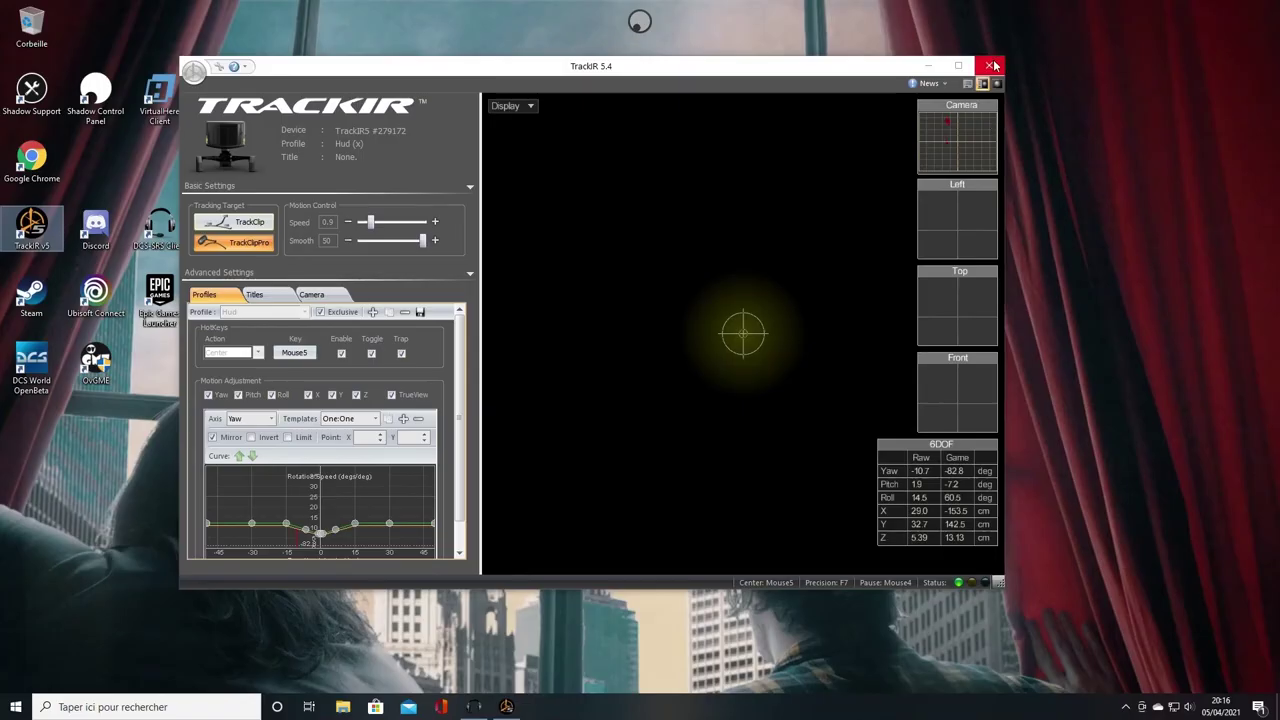
# Close and relaunch TrackIR v5 in Shadow to check the detected device and its tracking, then close it again.
pyautogui.click(990, 65)
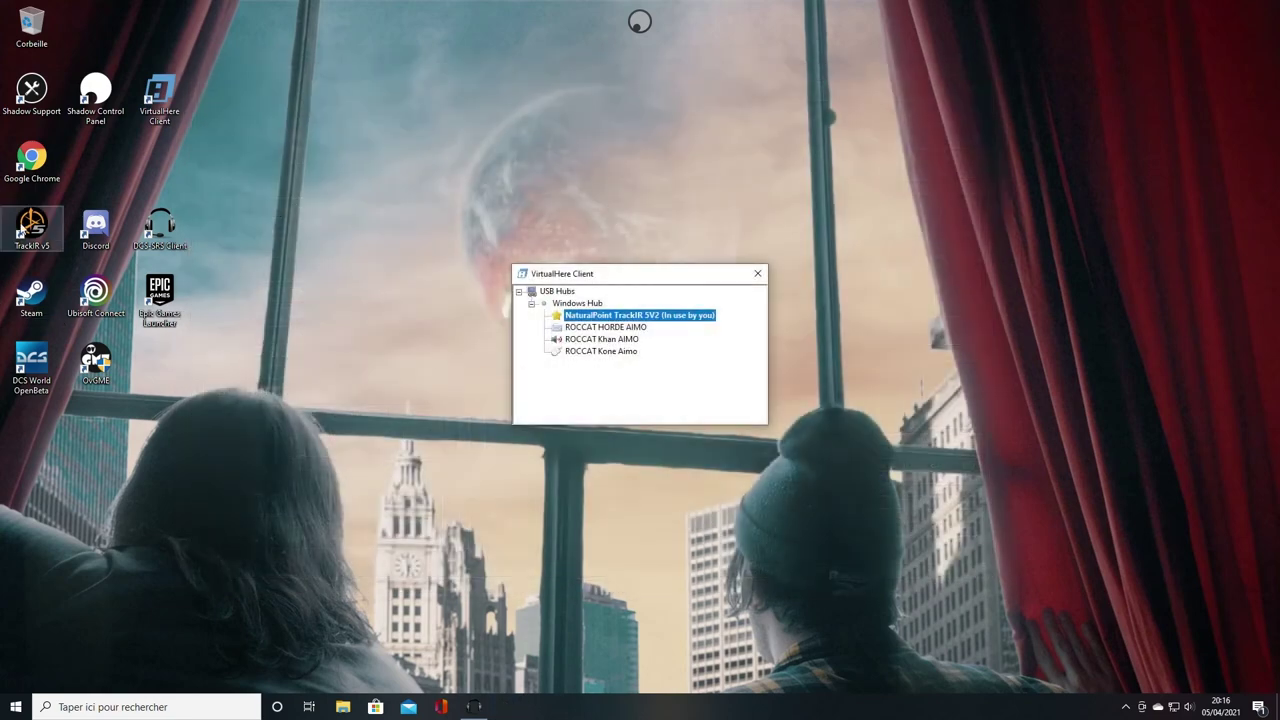
pyautogui.click(30, 222)
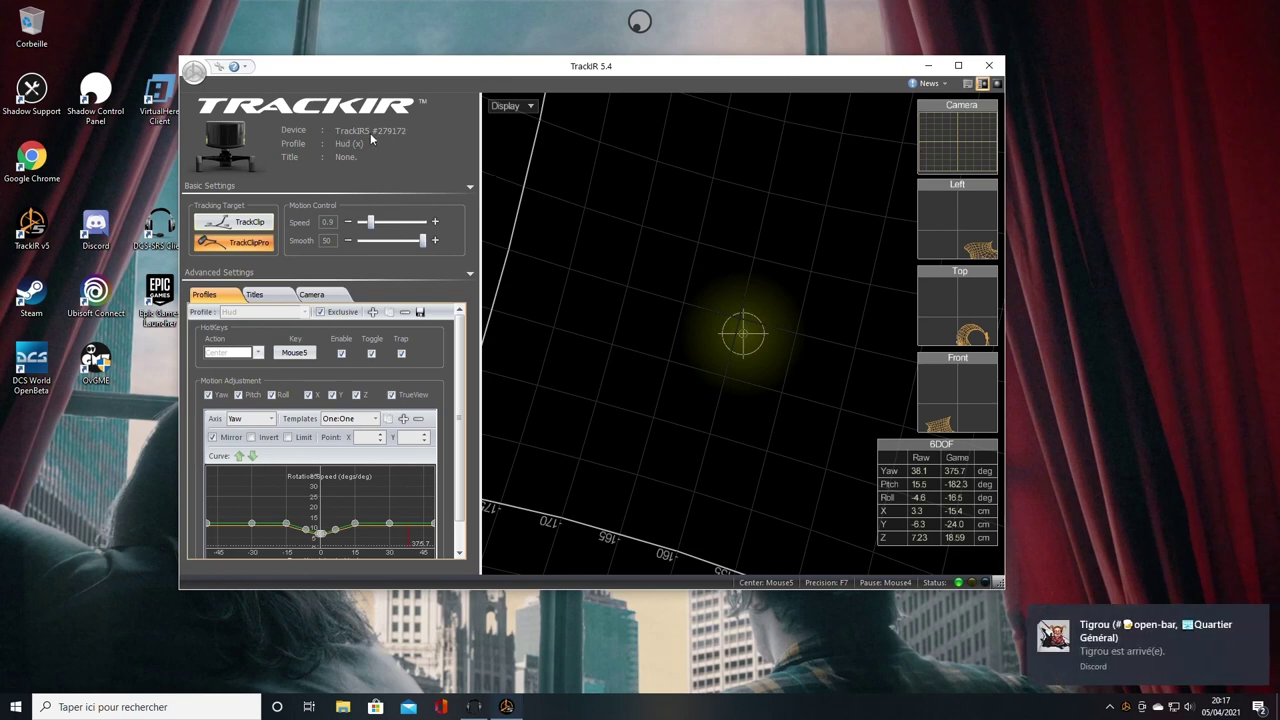
pyautogui.click(990, 66)
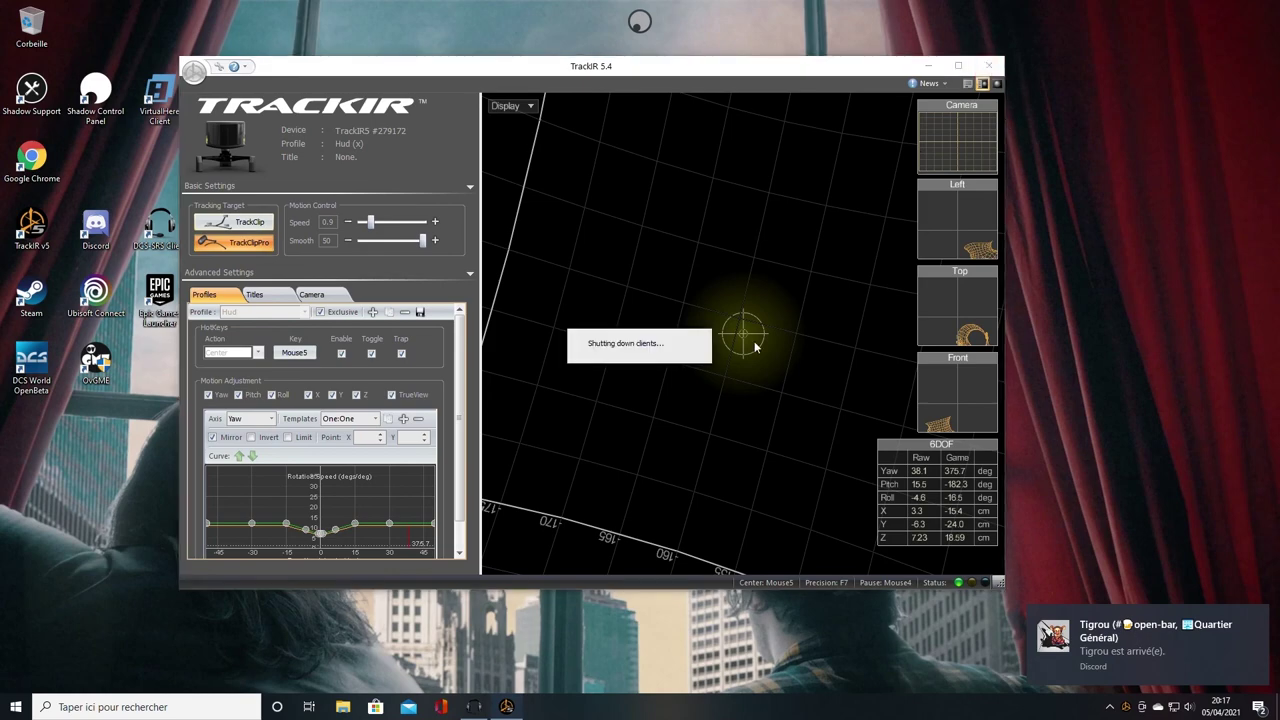